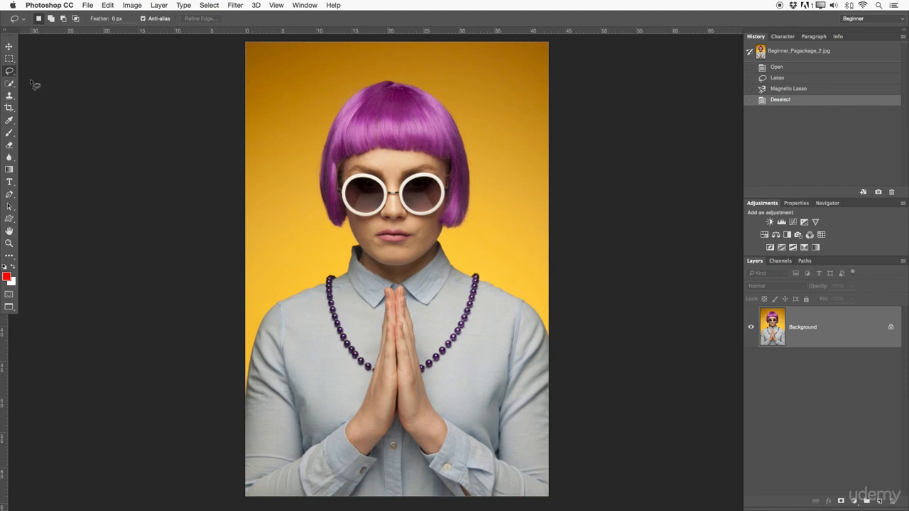
Check the lasso tools in the toolbar and find the Polygonal Lasso Tool among the extra tools in the Customize Toolbar dialog.
left_click(9, 73)
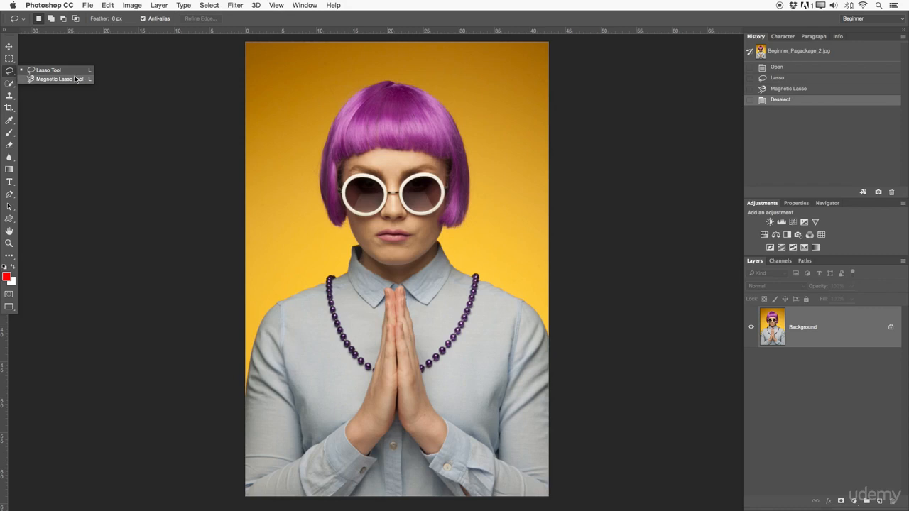
left_click(48, 70)
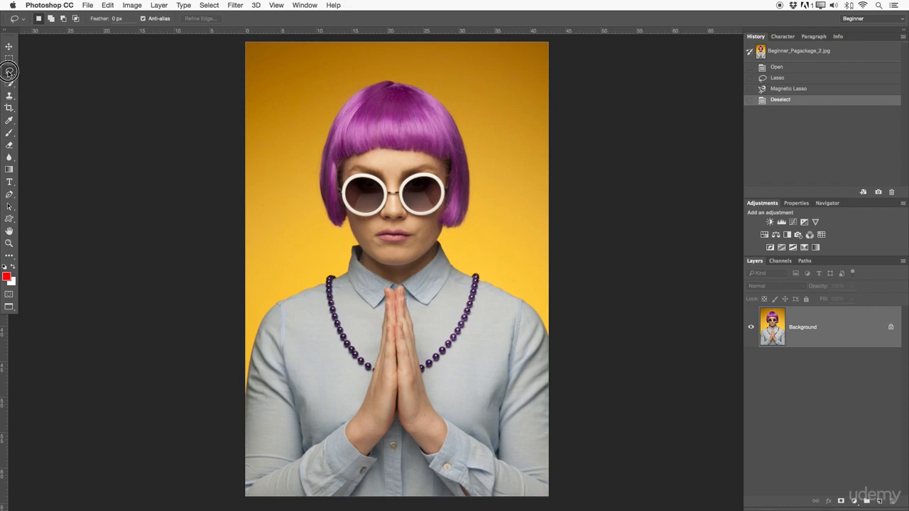
left_click(108, 5)
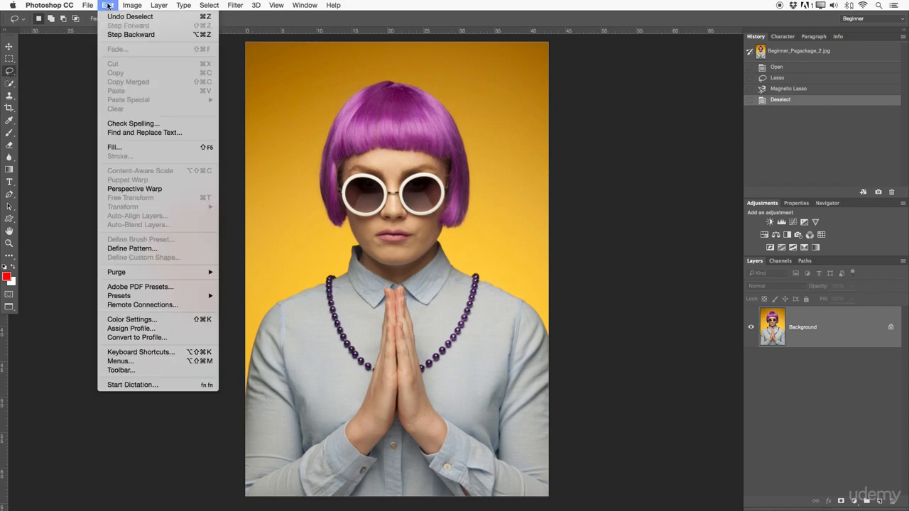
left_click(120, 370)
left_click_drag(412, 138, 411, 149)
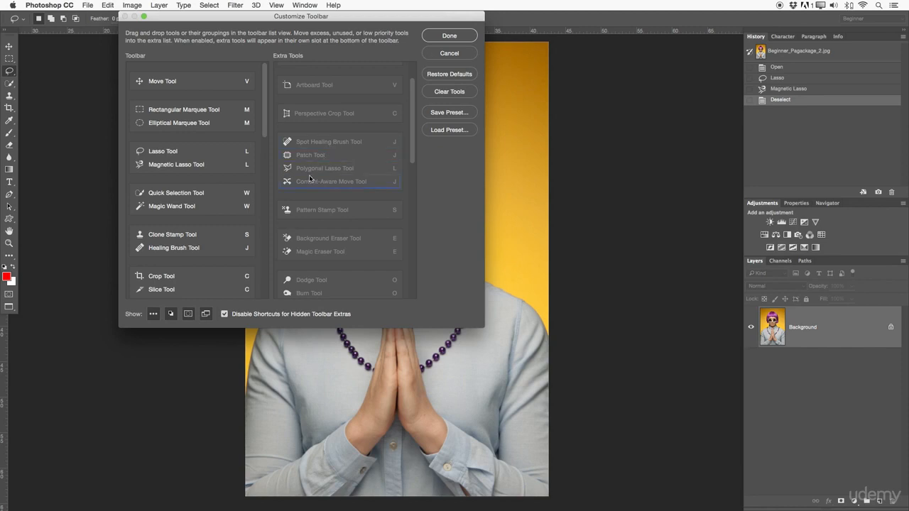
left_click(449, 36)
Trace the inner edge of the sunglasses' left-hand lens freehand with the Lasso Tool to select the tinted glass.
key("z")
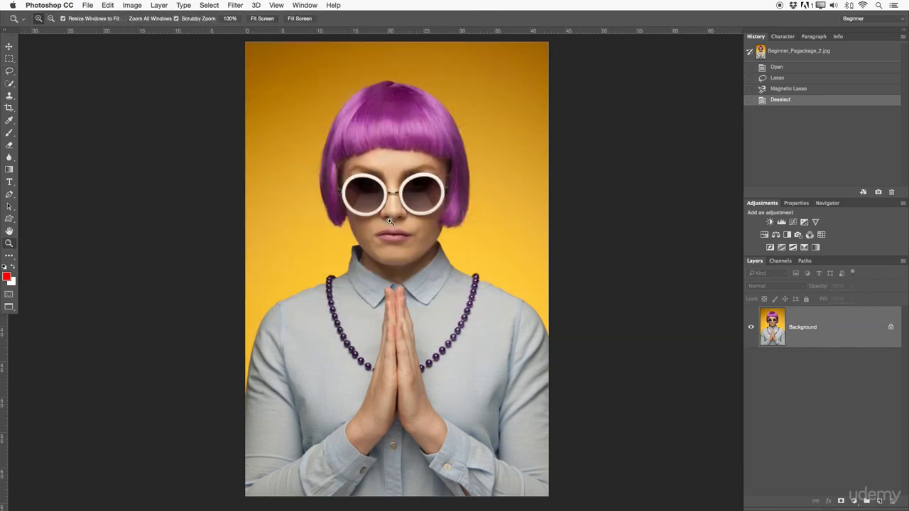
left_click_drag(392, 222, 445, 236)
left_click_drag(421, 316, 427, 300)
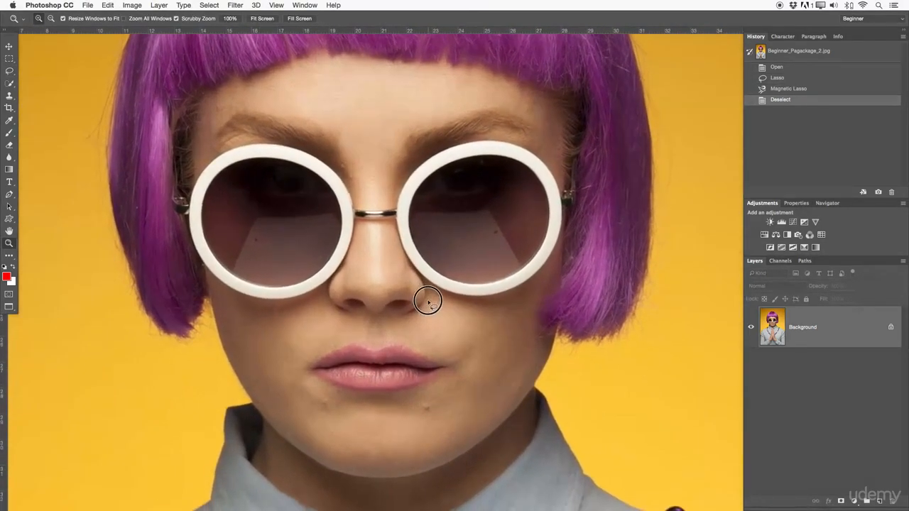
left_click(10, 71)
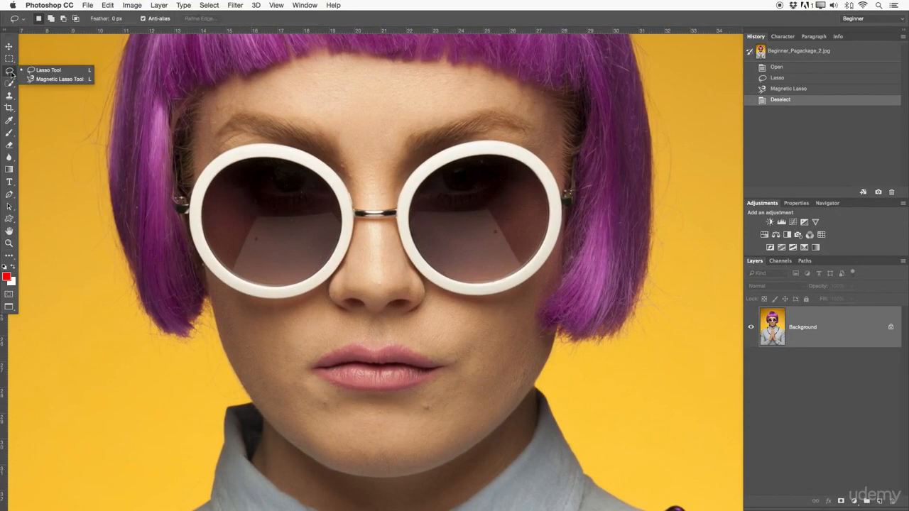
left_click(24, 71)
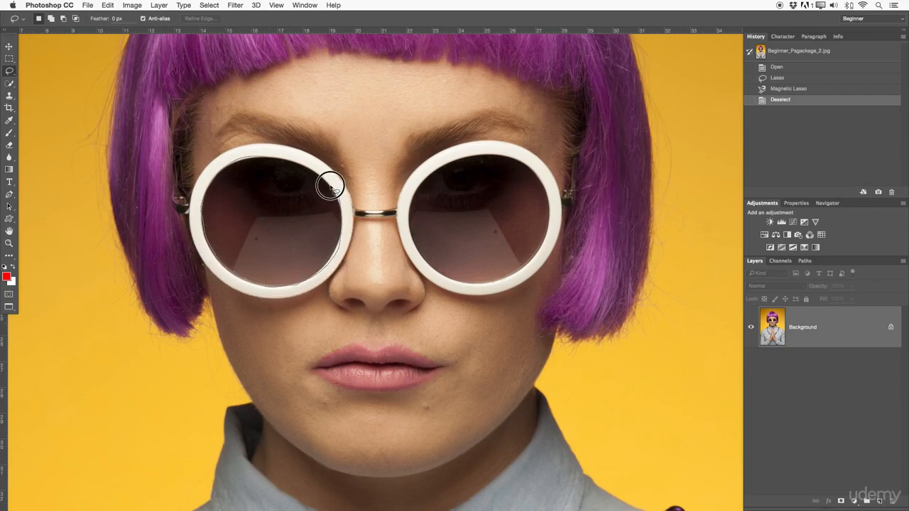
mouse_move(290, 160)
left_mouse_down()
mouse_move(268, 152)
mouse_move(275, 147)
left_mouse_up()
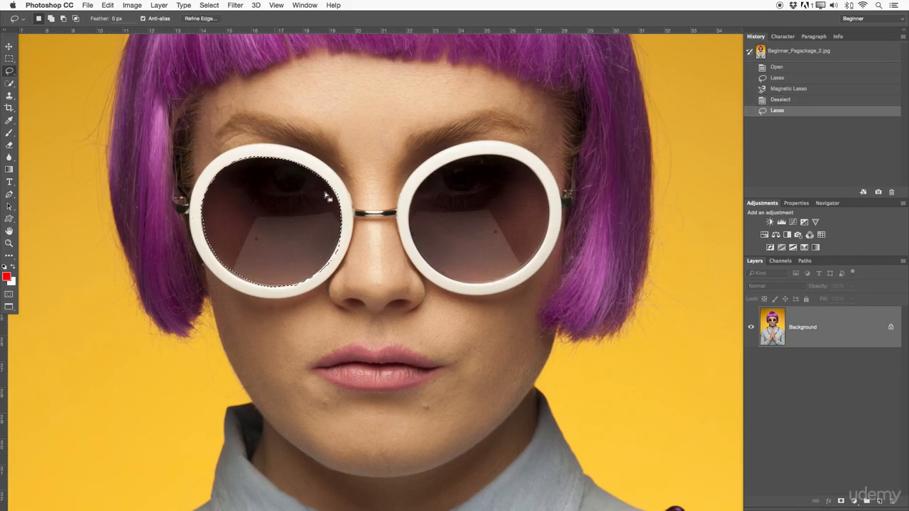
Loop the Lasso Tool loosely around the mouth, discard that selection, trace the lips closely, and deselect.
scroll(428, 159, "down", 5)
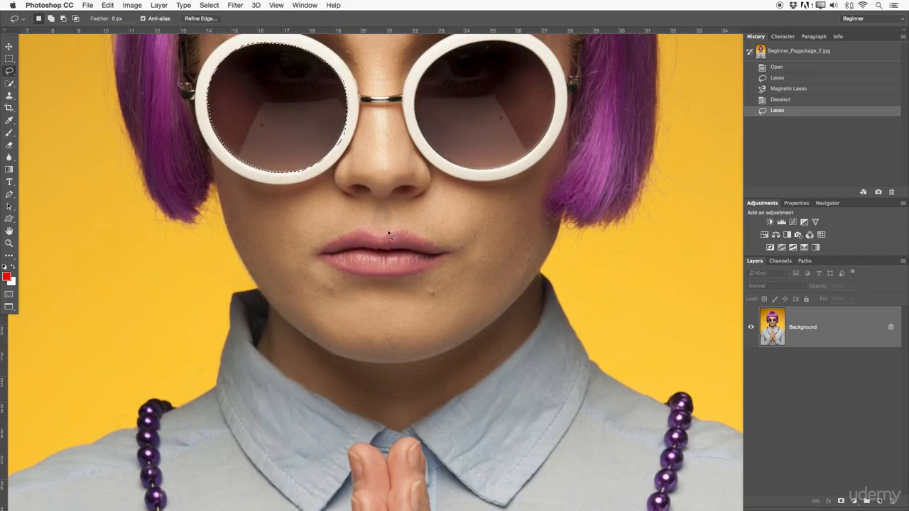
mouse_move(382, 229)
left_mouse_down()
mouse_move(316, 217)
mouse_move(361, 302)
mouse_move(517, 328)
mouse_move(492, 255)
mouse_move(433, 224)
mouse_move(376, 222)
left_mouse_up()
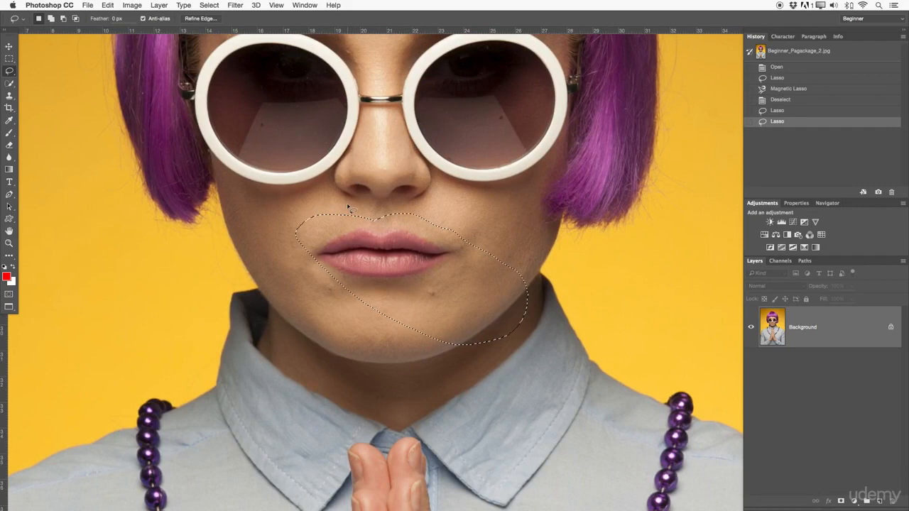
left_click(400, 228)
mouse_move(380, 231)
left_mouse_down()
mouse_move(365, 223)
mouse_move(316, 251)
mouse_move(369, 270)
mouse_move(447, 260)
mouse_move(421, 235)
mouse_move(379, 231)
left_mouse_up()
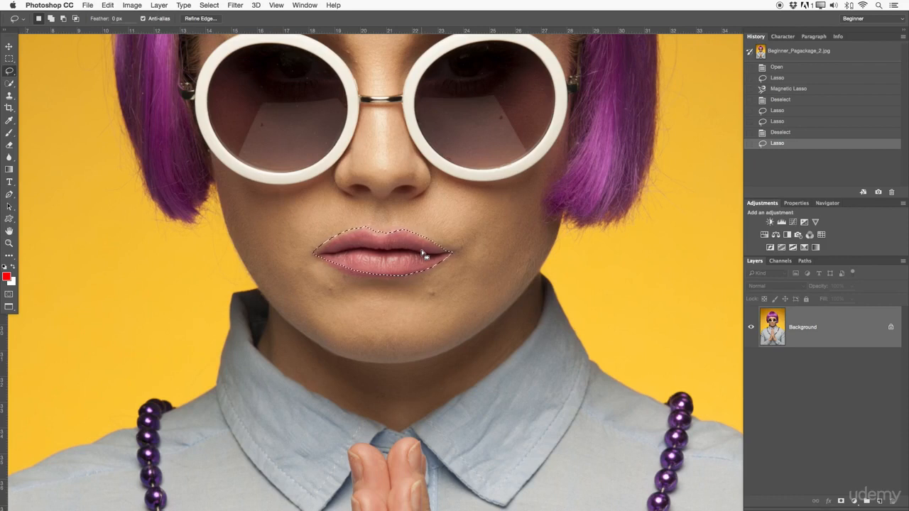
key("super+d")
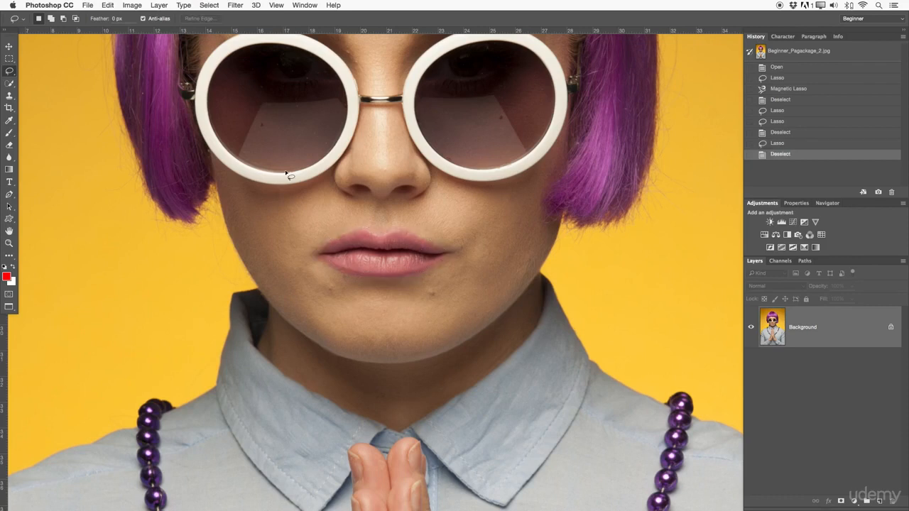
Select the tinted glass of the left-hand lens with the Magnetic Lasso Tool, following the inner frame edge, and deselect.
left_click_drag(440, 103, 439, 183)
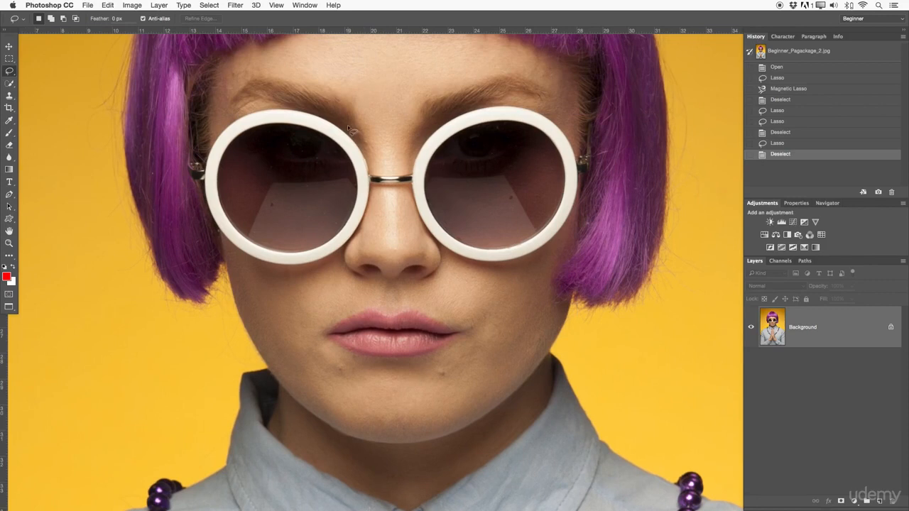
left_click(13, 71)
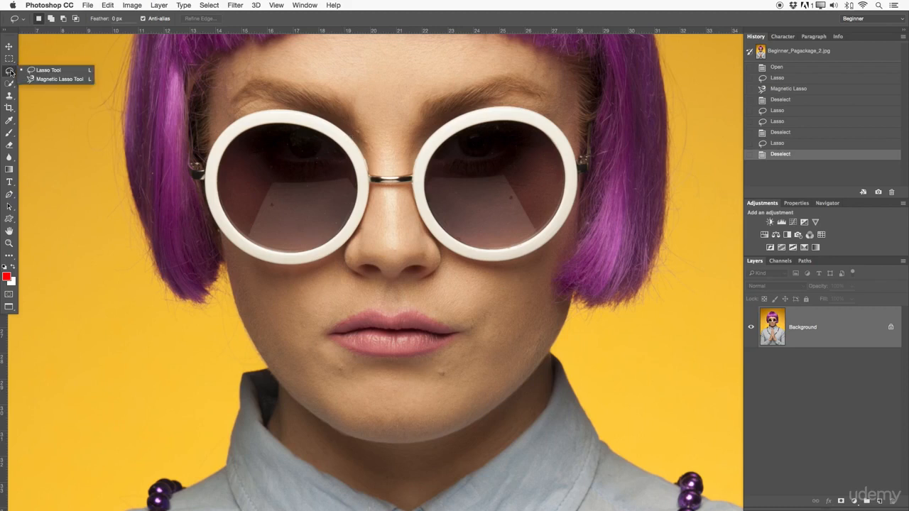
left_click(56, 79)
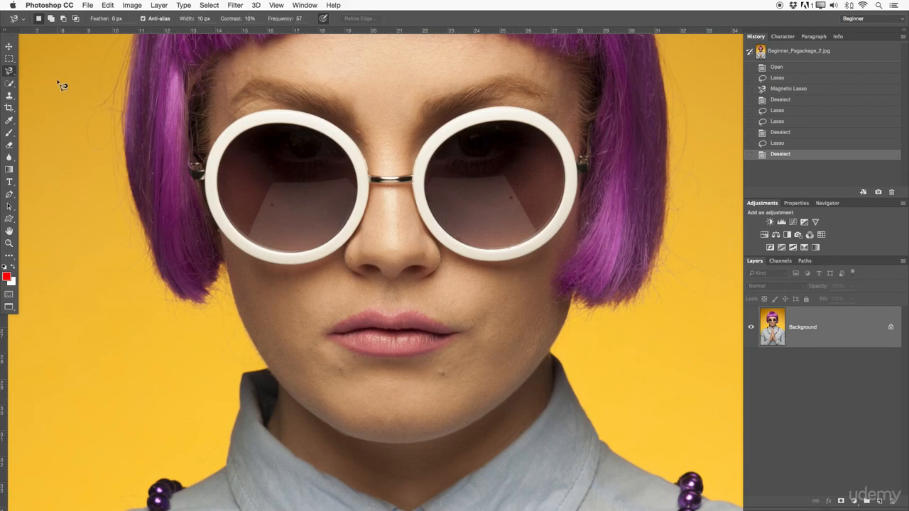
left_click_drag(274, 159, 405, 219)
key("p")
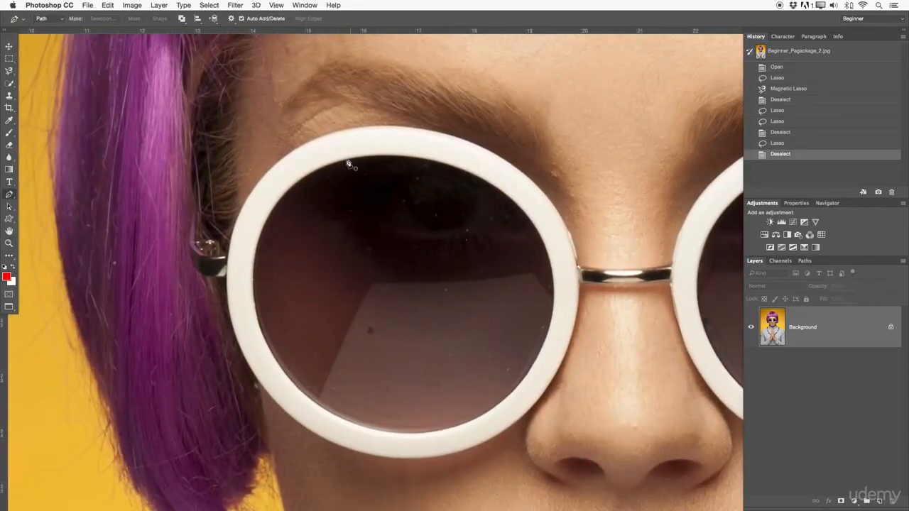
left_click_drag(9, 71, 61, 82)
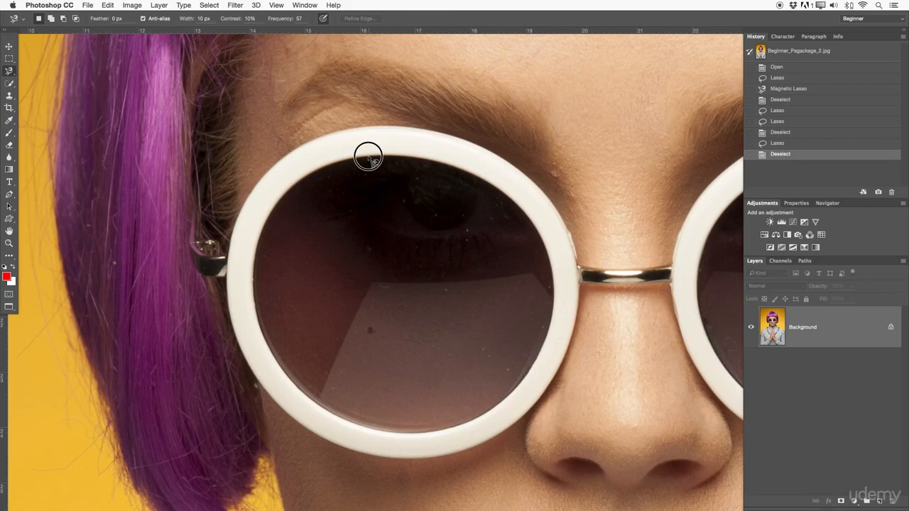
mouse_move(352, 159)
left_mouse_down()
mouse_move(304, 181)
mouse_move(265, 231)
mouse_move(255, 288)
mouse_move(270, 349)
mouse_move(289, 383)
mouse_move(328, 408)
mouse_move(377, 429)
mouse_move(435, 425)
mouse_move(501, 392)
mouse_move(533, 358)
mouse_move(550, 331)
mouse_move(558, 279)
mouse_move(520, 206)
mouse_move(451, 168)
mouse_move(378, 161)
left_mouse_up()
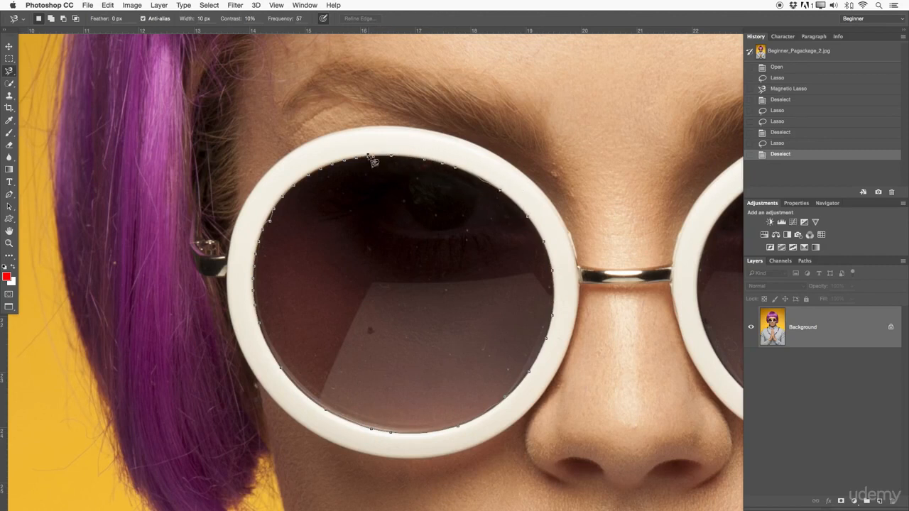
left_click(372, 162)
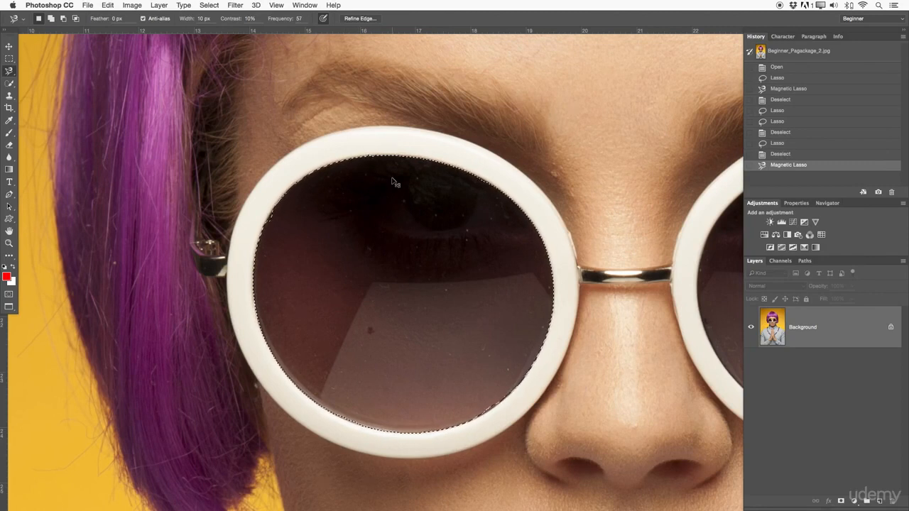
left_click(467, 322)
left_click_drag(466, 322, 487, 267)
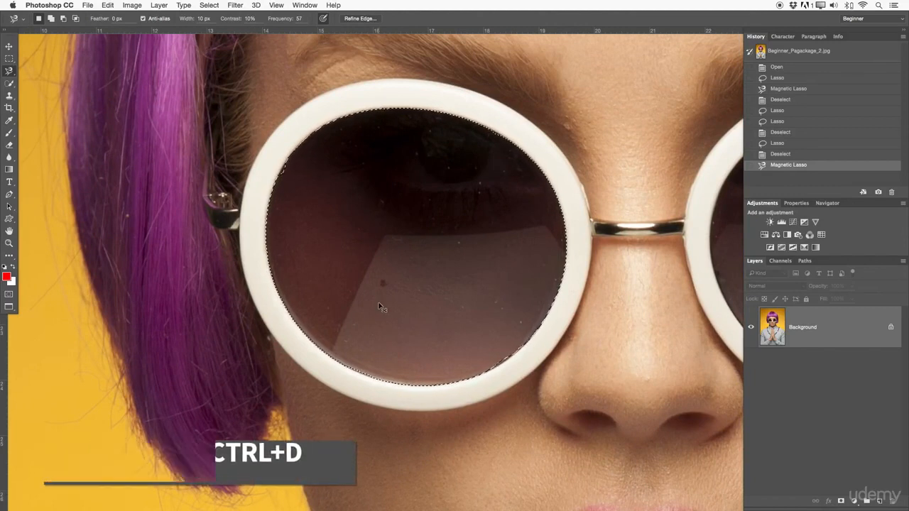
key("super+d")
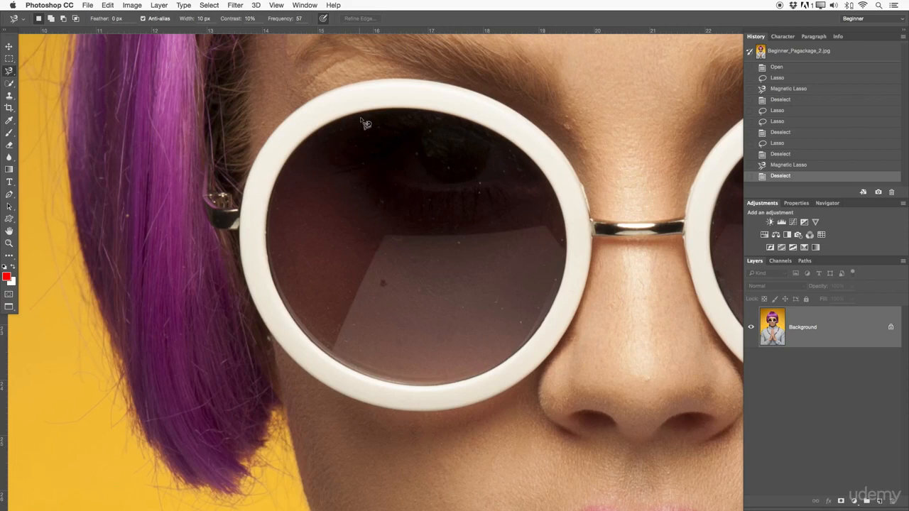
Trace the left-hand lens again with the Magnetic Lasso Tool, cutting straight across its lower part, review the selection's options, and deselect.
left_click(377, 111)
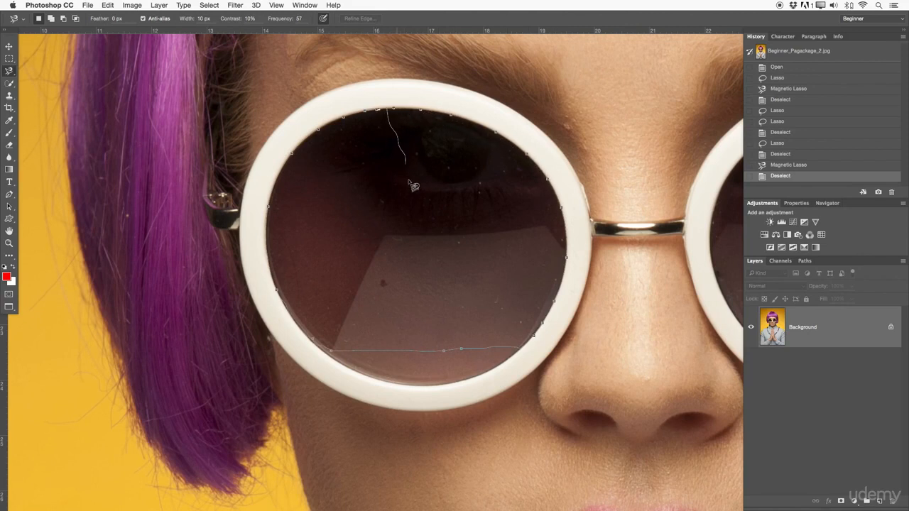
left_click(382, 116)
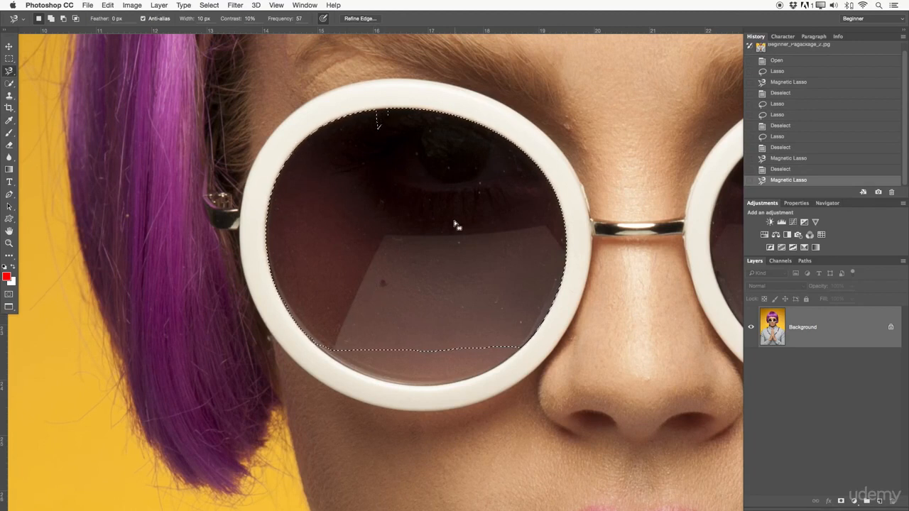
right_click(410, 211)
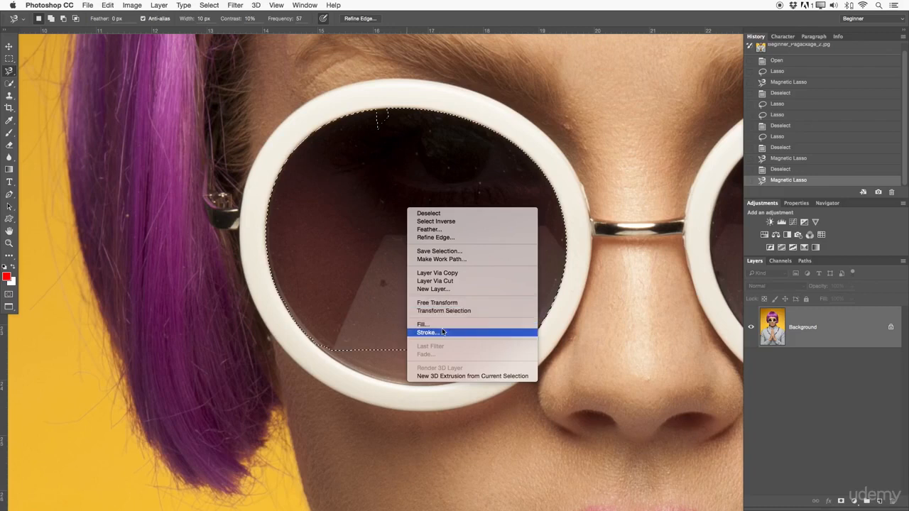
key("Escape")
left_click_drag(455, 267, 429, 278)
key("ctrl+d")
Outline the skin above the nose bridge between both lenses with the Magnetic Lasso Tool, inspect the edge up close, and deselect.
left_click_drag(481, 258, 508, 284)
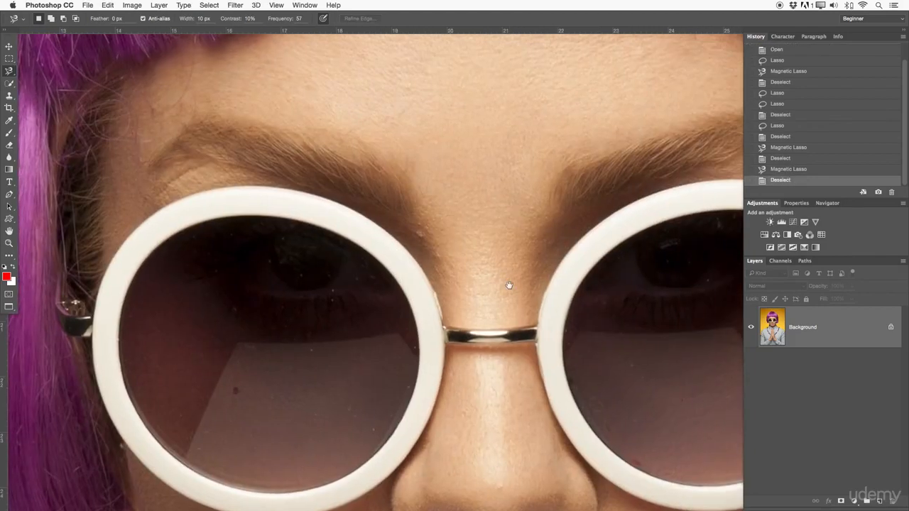
left_click(439, 305)
left_click(438, 305)
key("z")
left_click_drag(501, 334, 530, 334)
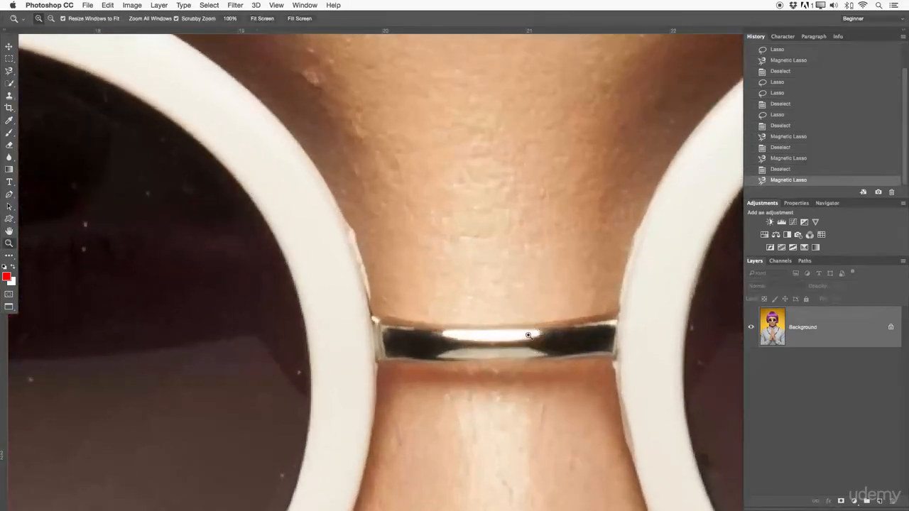
left_click_drag(558, 282, 520, 231)
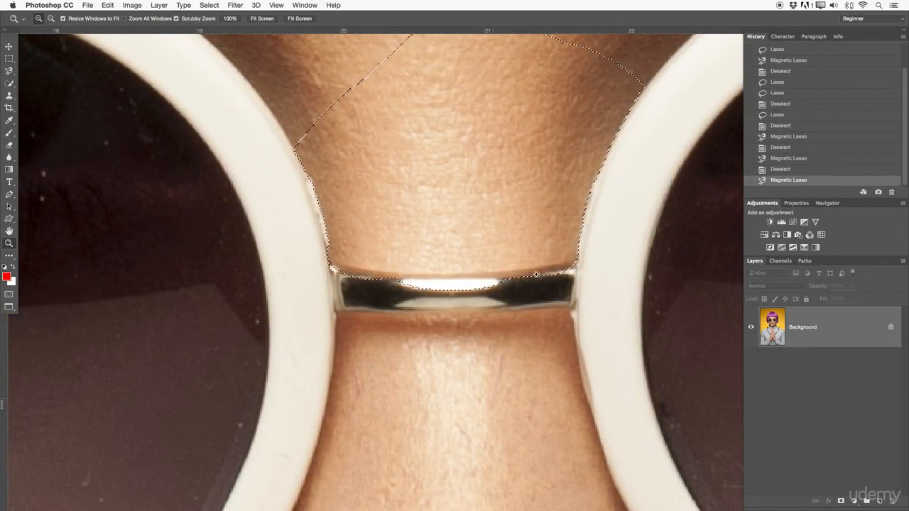
left_click_drag(597, 205, 465, 317)
left_click_drag(511, 267, 463, 270)
left_click_drag(578, 236, 537, 250)
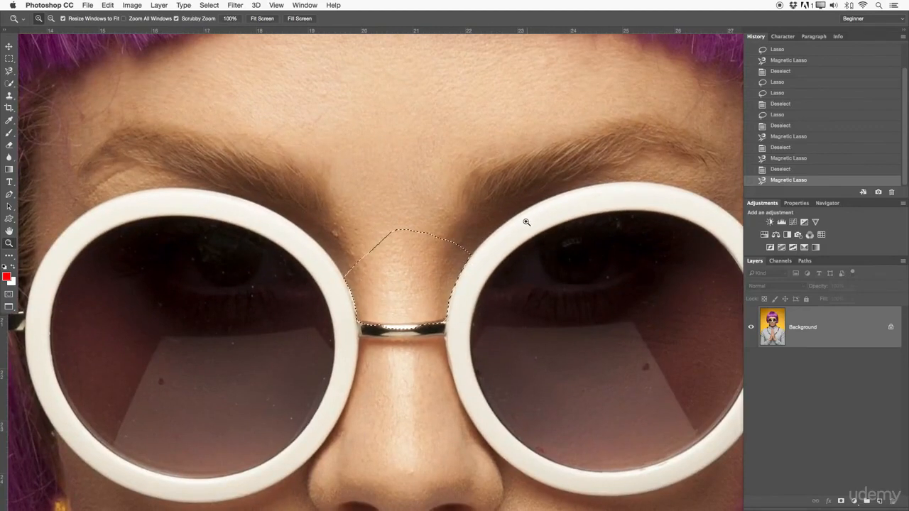
key("super+d")
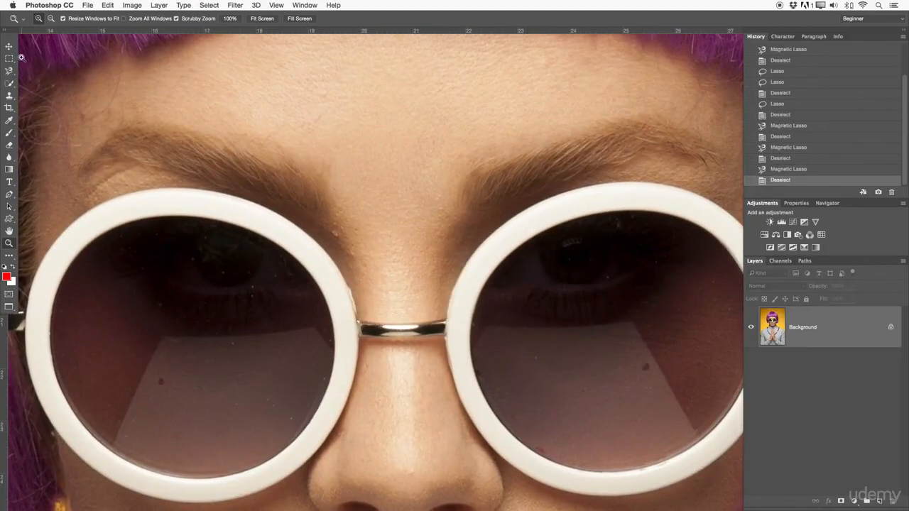
Select the whole right-hand lens including its white frame by tracing the outer frame edge with the Magnetic Lasso Tool.
key("l")
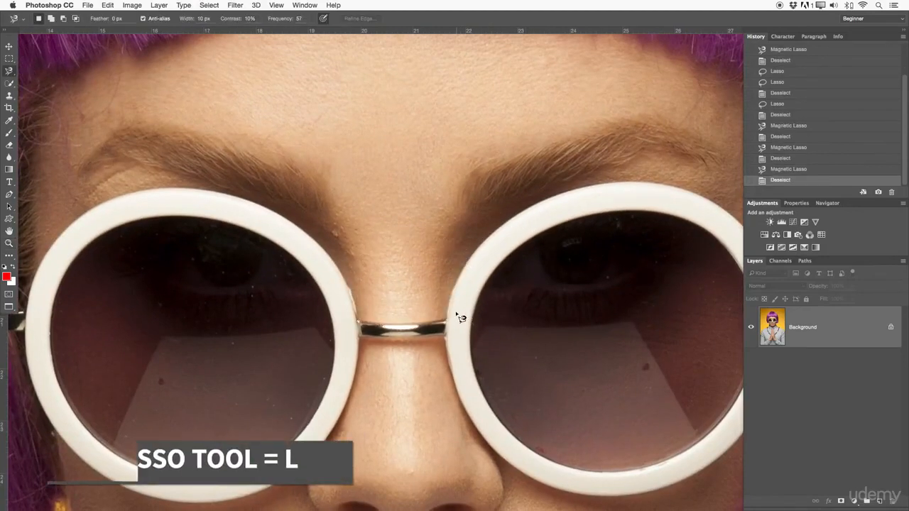
mouse_move(481, 245)
left_mouse_down()
mouse_move(539, 204)
mouse_move(592, 186)
mouse_move(685, 196)
mouse_move(432, 156)
mouse_move(407, 143)
mouse_move(455, 182)
left_mouse_up()
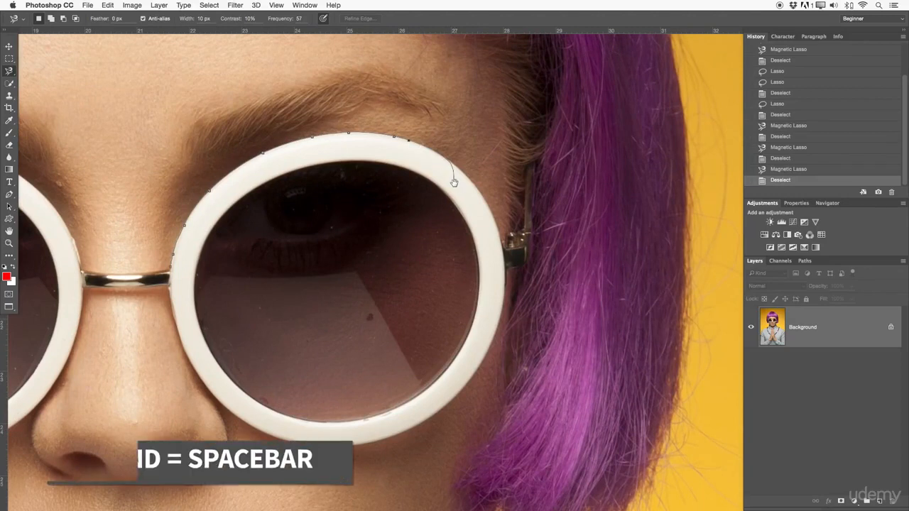
mouse_move(454, 185)
left_mouse_down()
mouse_move(531, 134)
mouse_move(382, 142)
mouse_move(401, 116)
mouse_move(373, 122)
mouse_move(411, 158)
left_mouse_up()
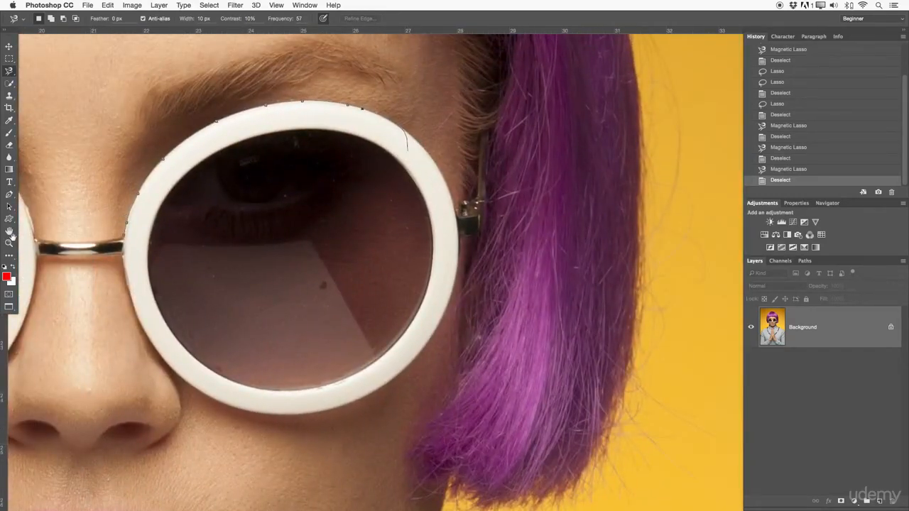
left_click_drag(336, 178, 428, 159)
mouse_move(383, 306)
left_mouse_down()
mouse_move(461, 221)
mouse_move(379, 239)
mouse_move(502, 256)
mouse_move(452, 243)
left_mouse_up()
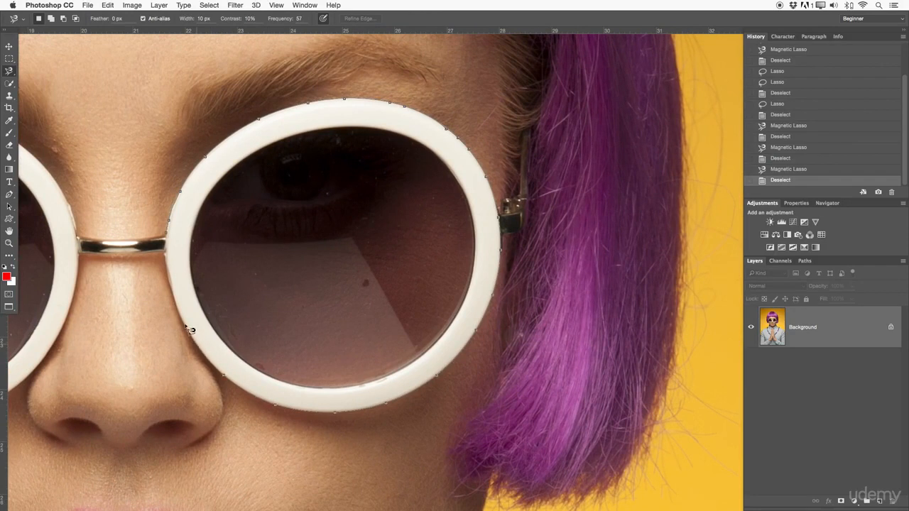
left_click(170, 239)
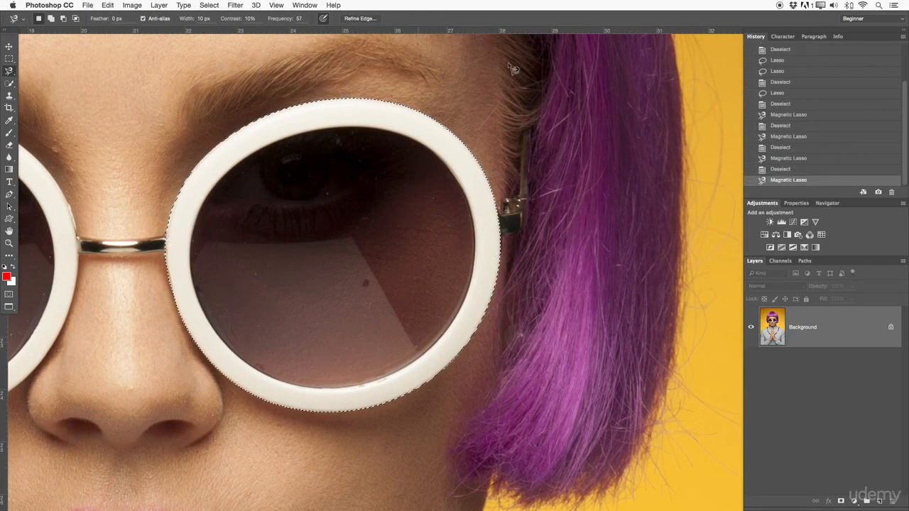
Swap the foreground and background colours and check the right-hand lens selection with both lenses in view.
key("x")
key("super+space")
left_click_drag(351, 249, 400, 243)
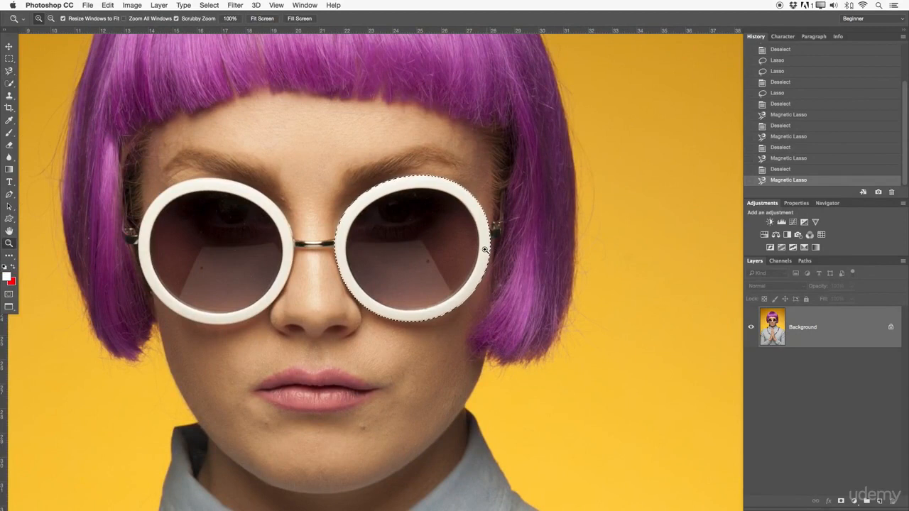
left_click_drag(467, 254, 503, 255)
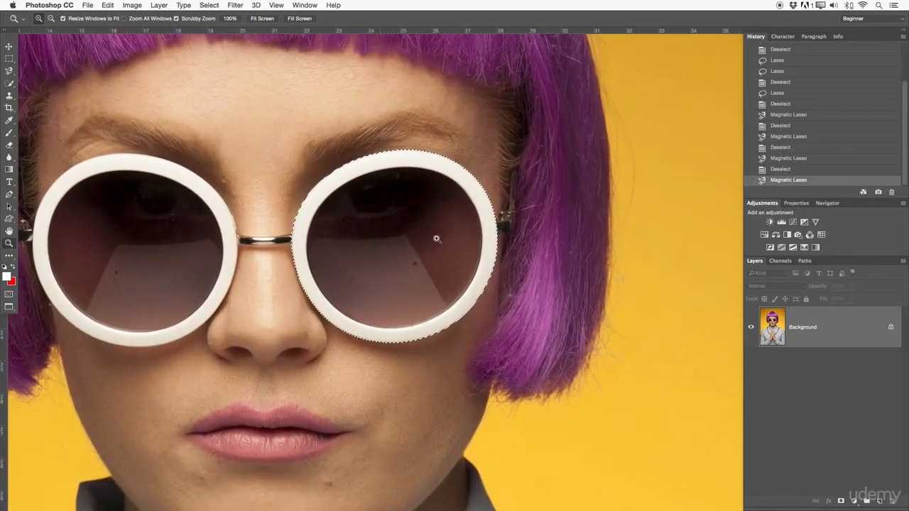
left_click_drag(436, 217, 499, 223)
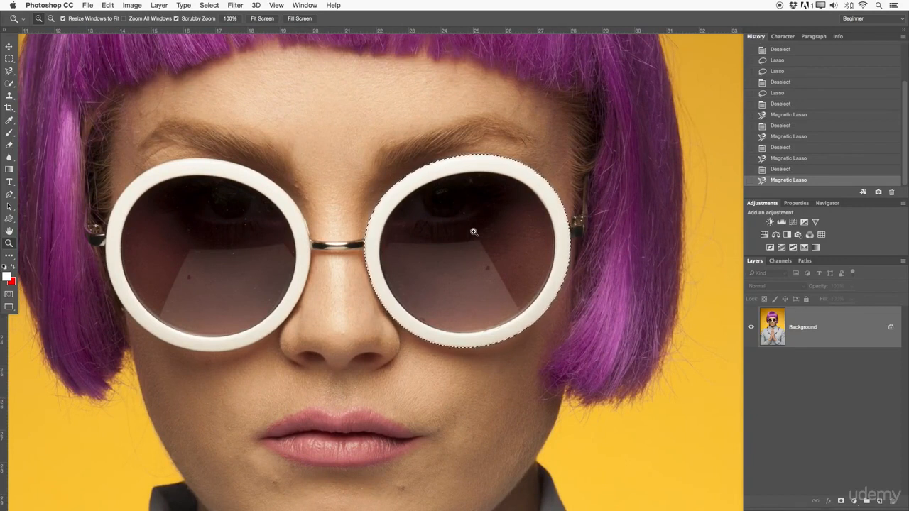
Examine the selection edge up close all around the right-hand lens's white frame, and deselect.
left_click_drag(442, 193, 515, 128)
left_click_drag(597, 293, 575, 227)
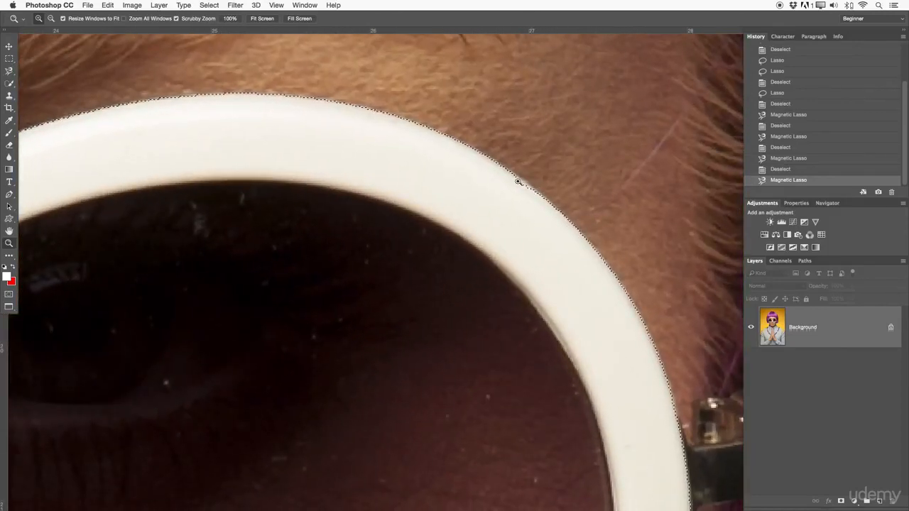
left_click_drag(527, 189, 574, 211)
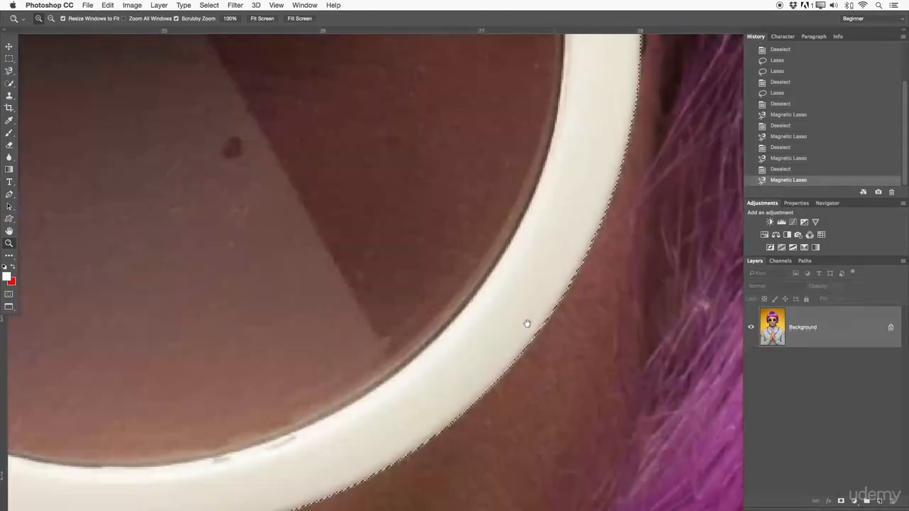
left_click_drag(402, 399, 609, 258)
left_click_drag(333, 343, 553, 439)
left_click_drag(333, 237, 428, 454)
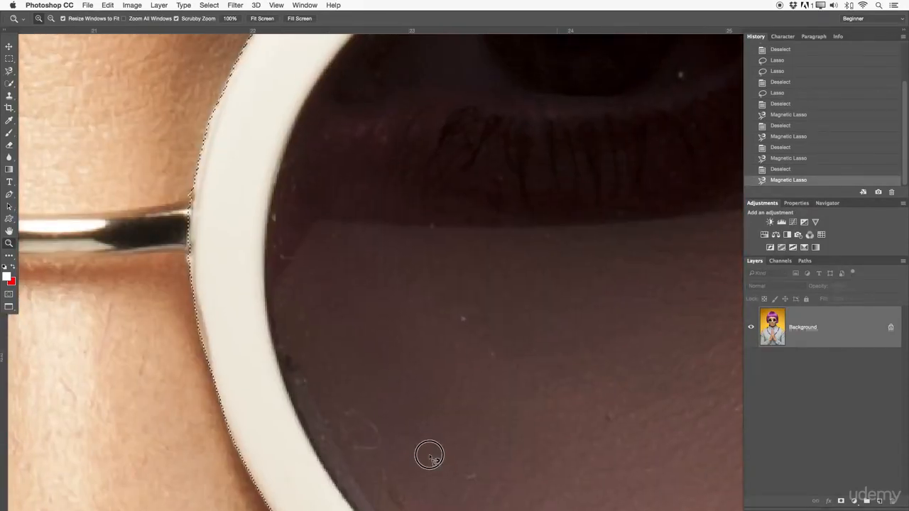
left_click_drag(278, 264, 296, 490)
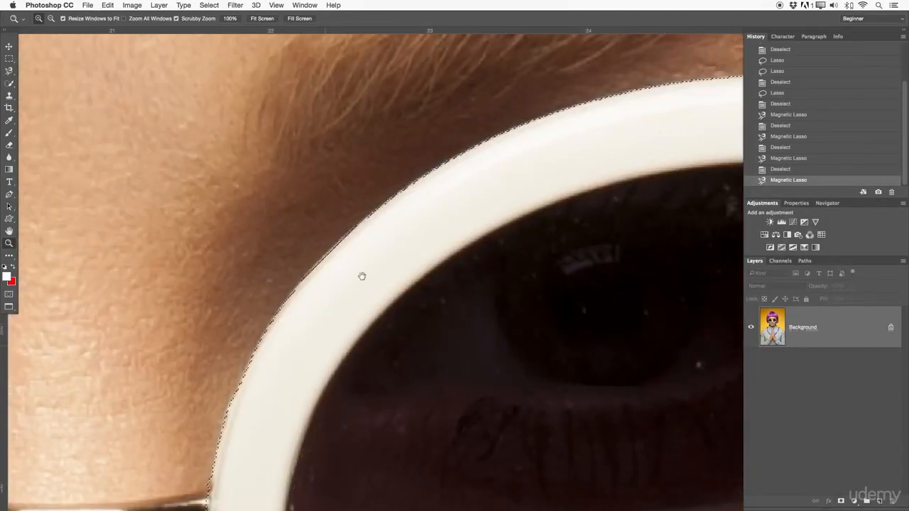
left_click_drag(361, 276, 340, 301)
key("super+d")
left_click_drag(386, 263, 355, 178)
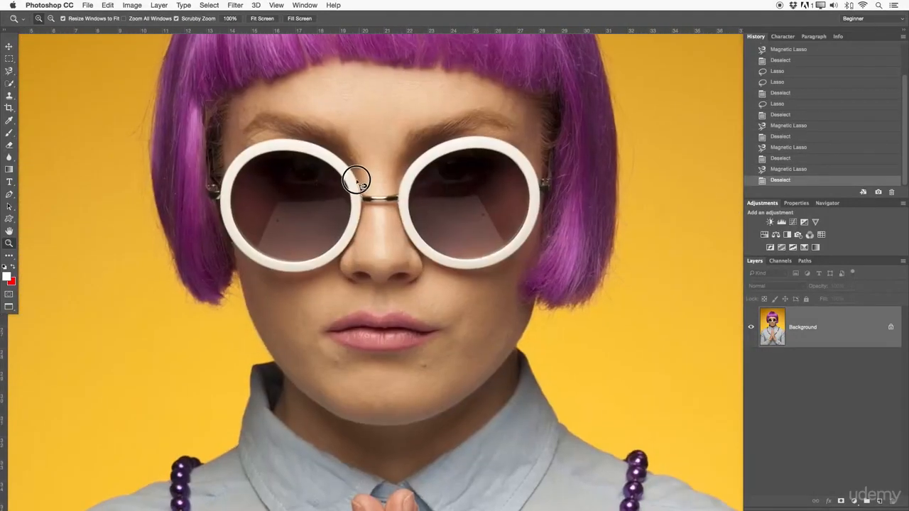